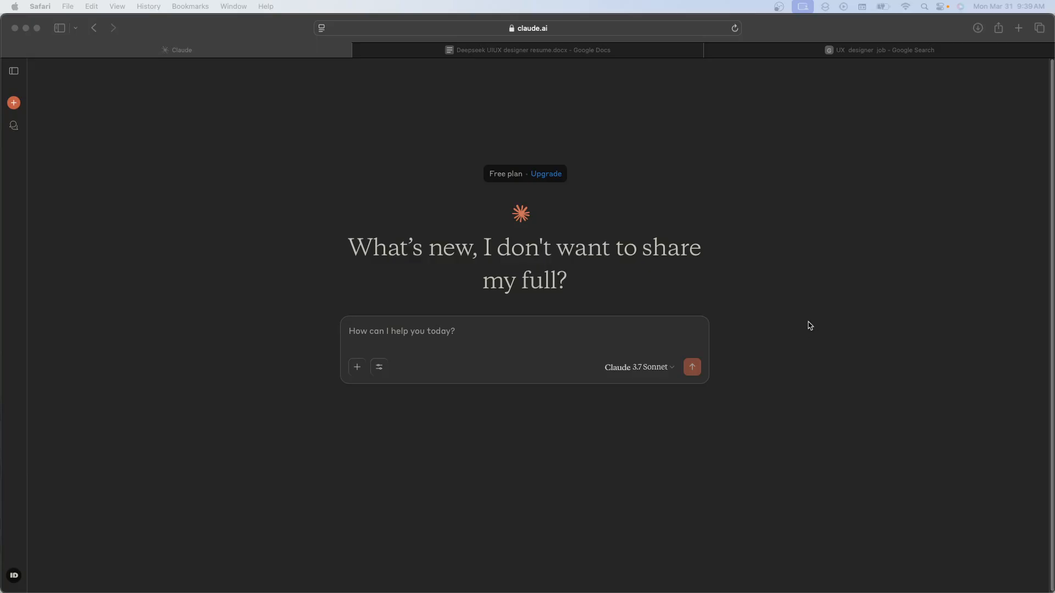
- Review the Deepseek UIUX designer resume in Google Docs, then return to Claude
click(557, 53)
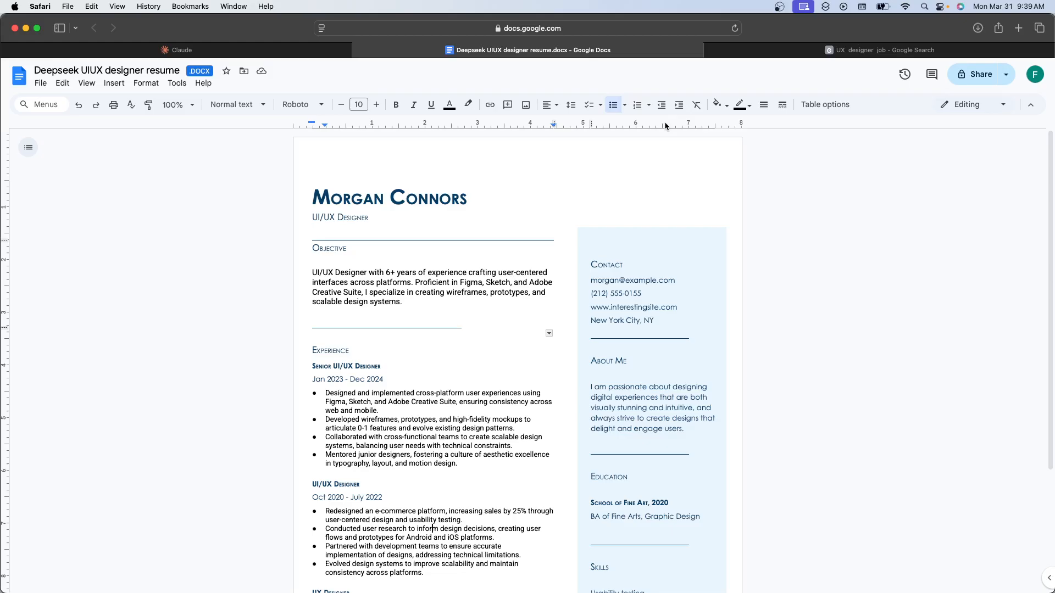
scroll(536, 242, down, 2)
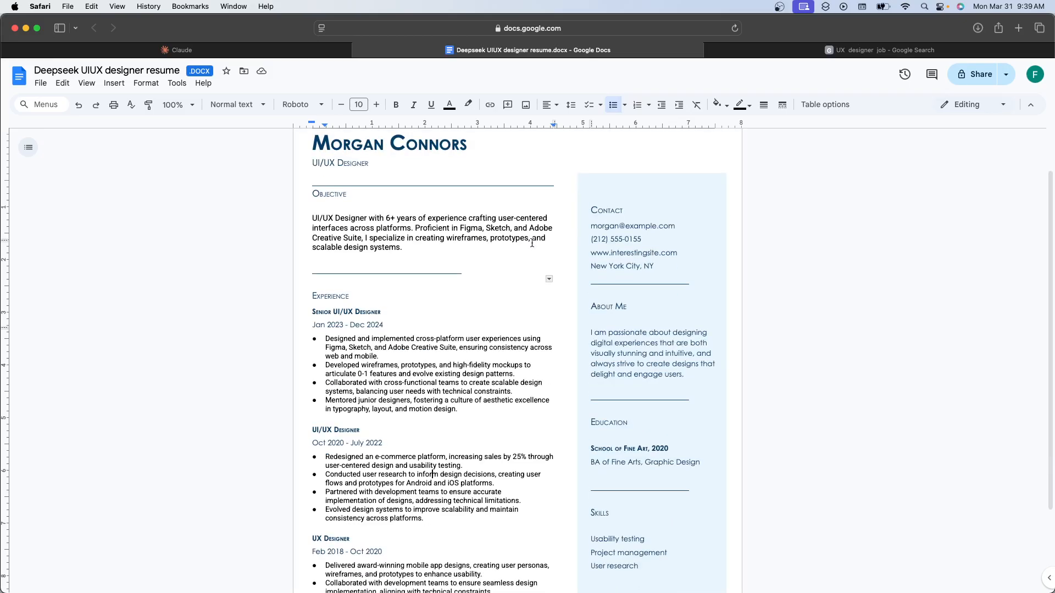
scroll(532, 243, down, 2)
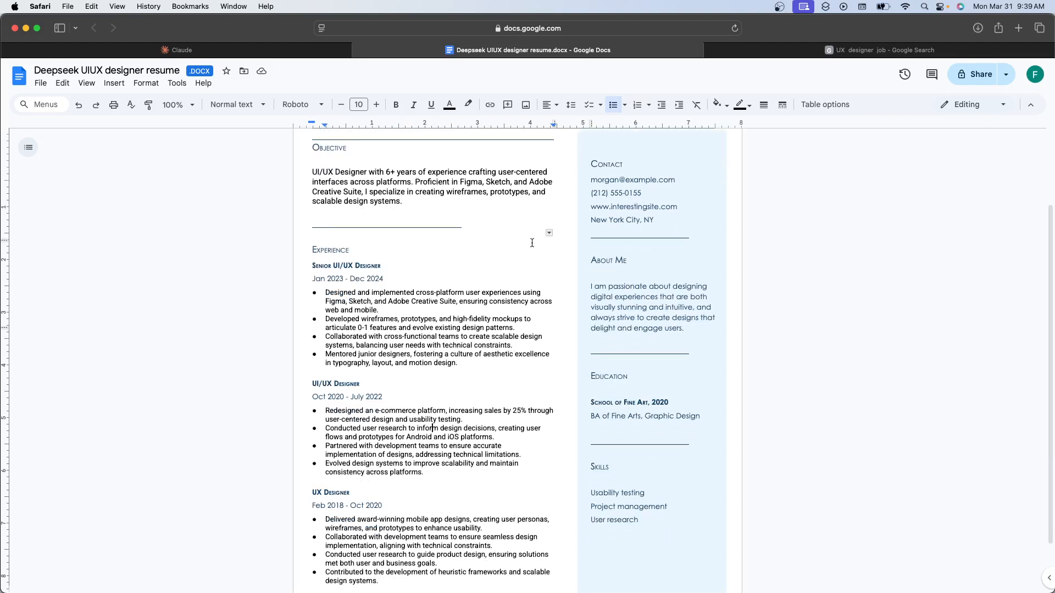
scroll(532, 243, down, 2)
scroll(531, 243, up, 5)
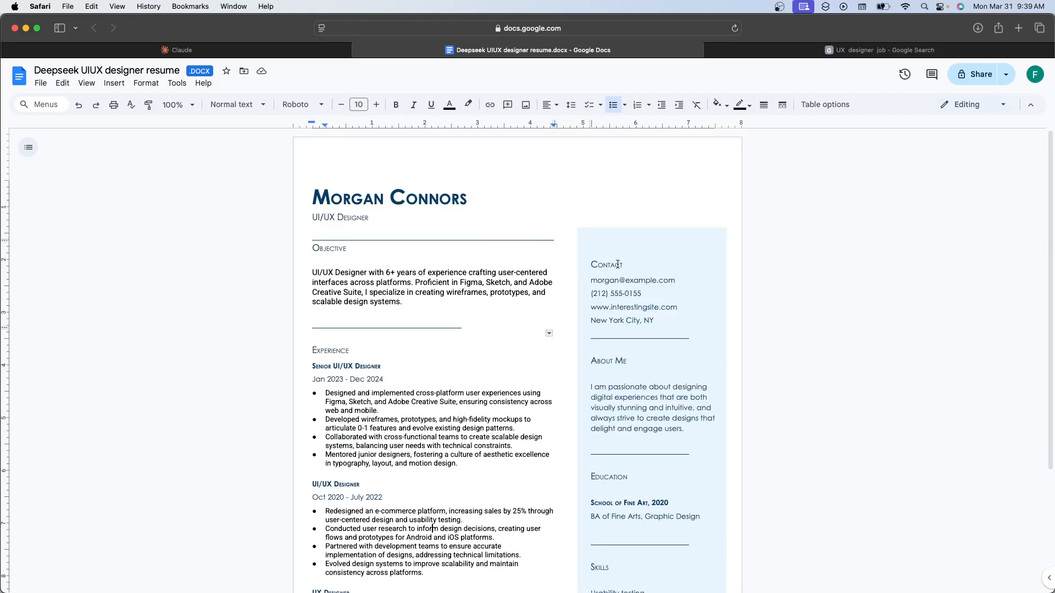
click(291, 49)
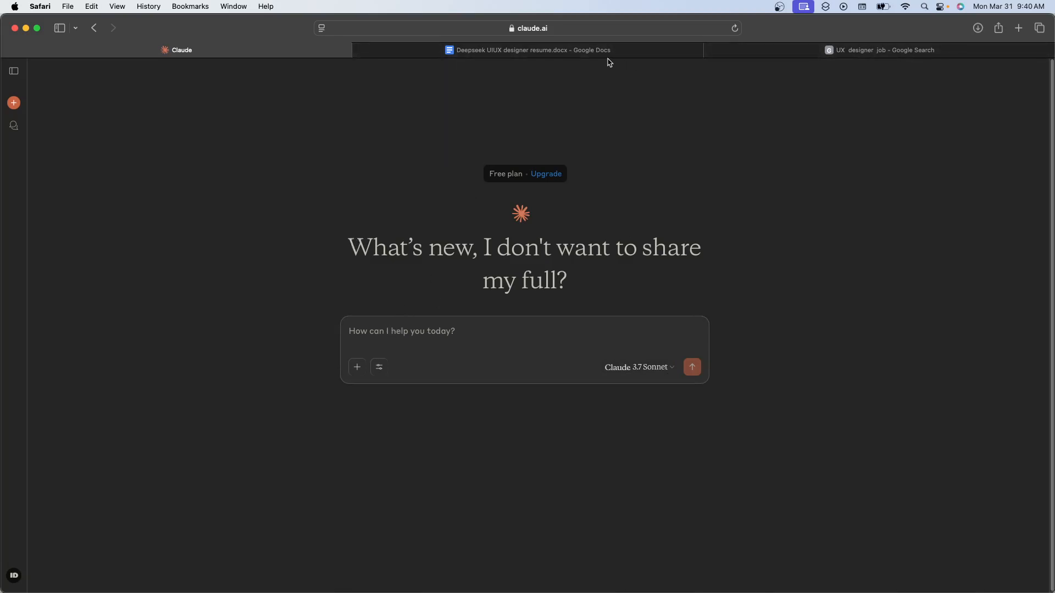
- Switch to the Google results for UX designer jobs and expand the full description of Google's Staff UX Designer, Consumer Messaging listing
click(761, 57)
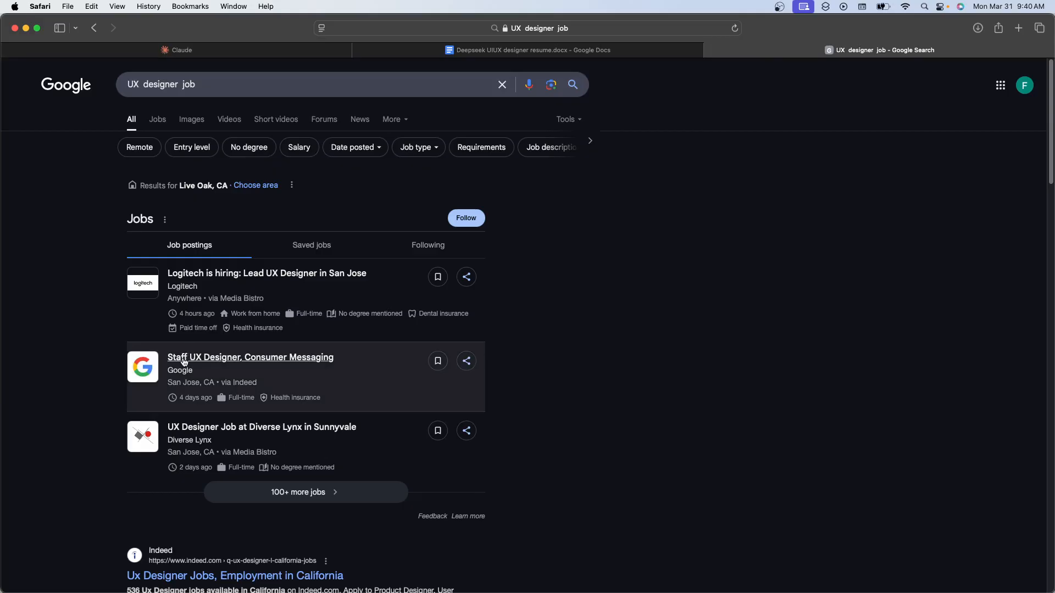
click(229, 363)
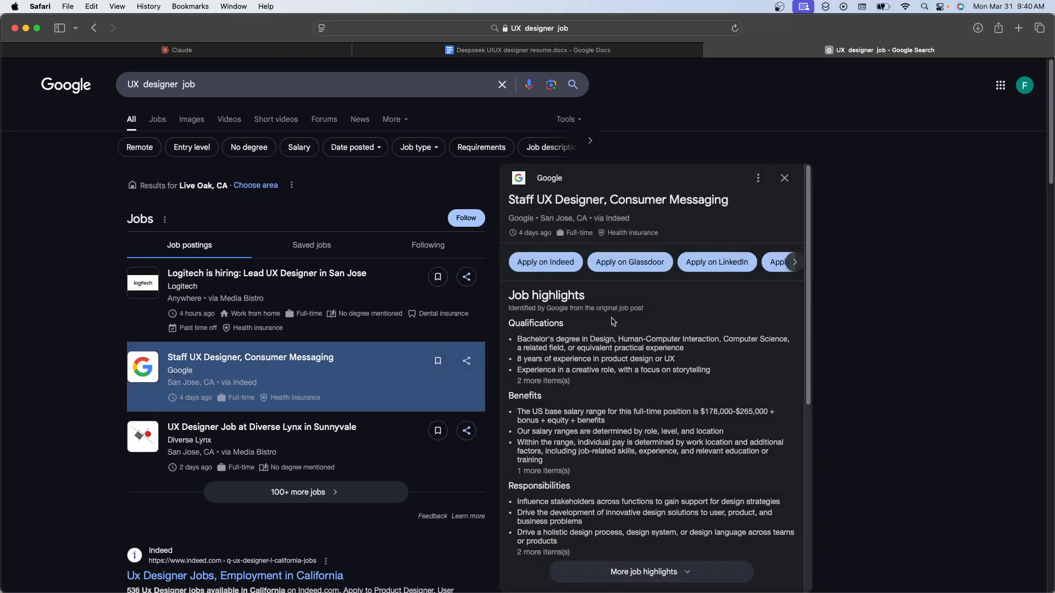
scroll(688, 321, down, 3)
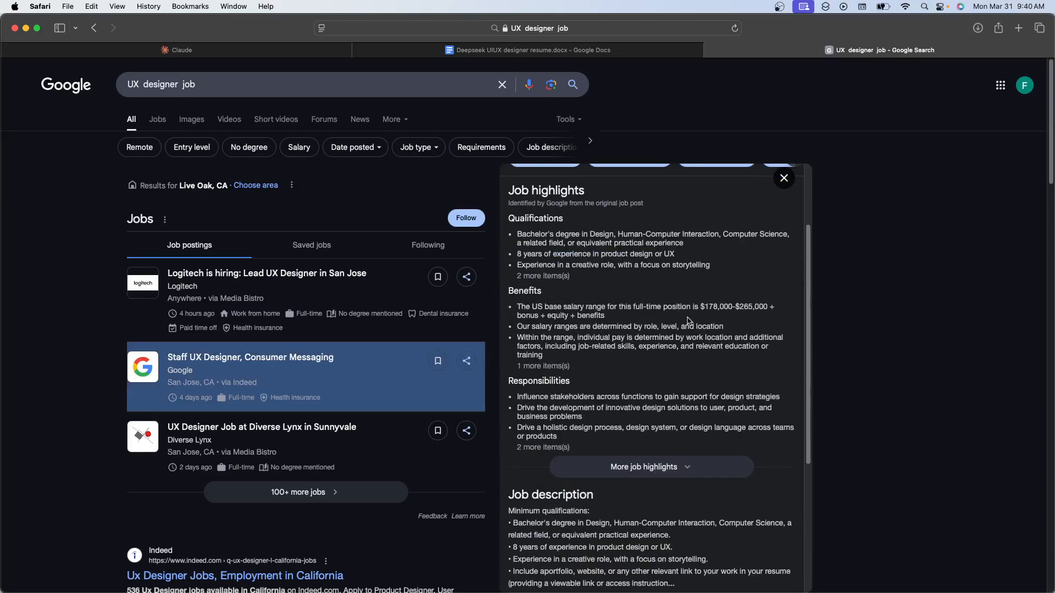
scroll(688, 321, down, 4)
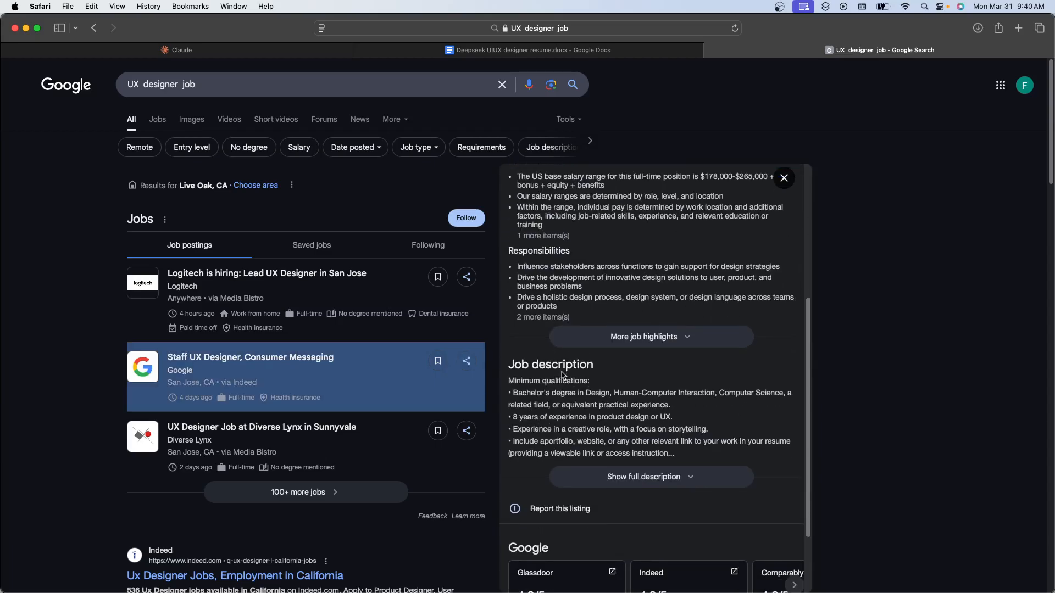
click(693, 482)
scroll(673, 393, down, 3)
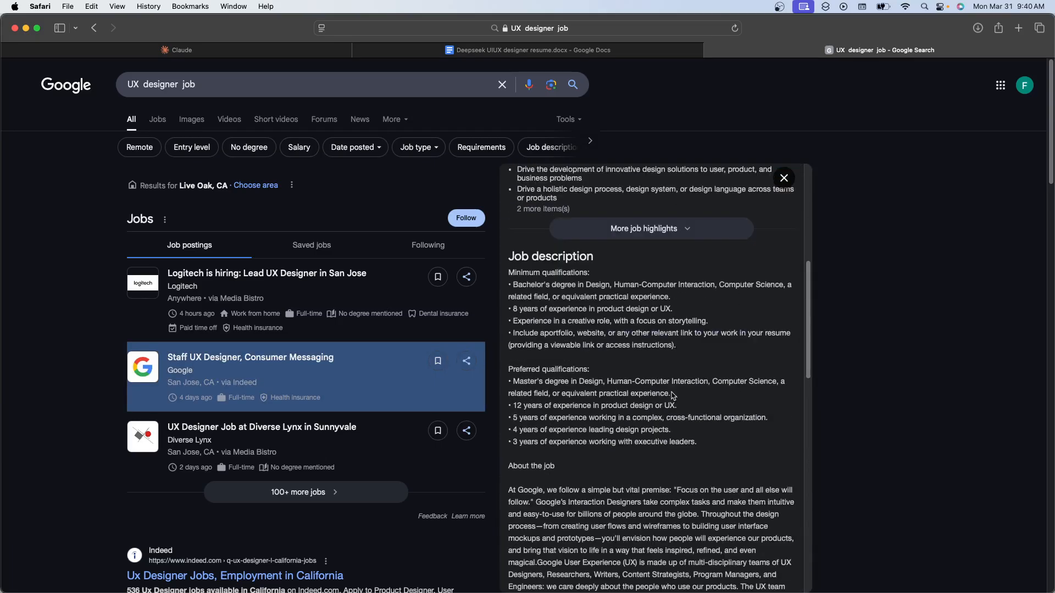
- Copy the listing's text from the "Job description" heading through "inspired products that people love to use."
drag(510, 257, 660, 351)
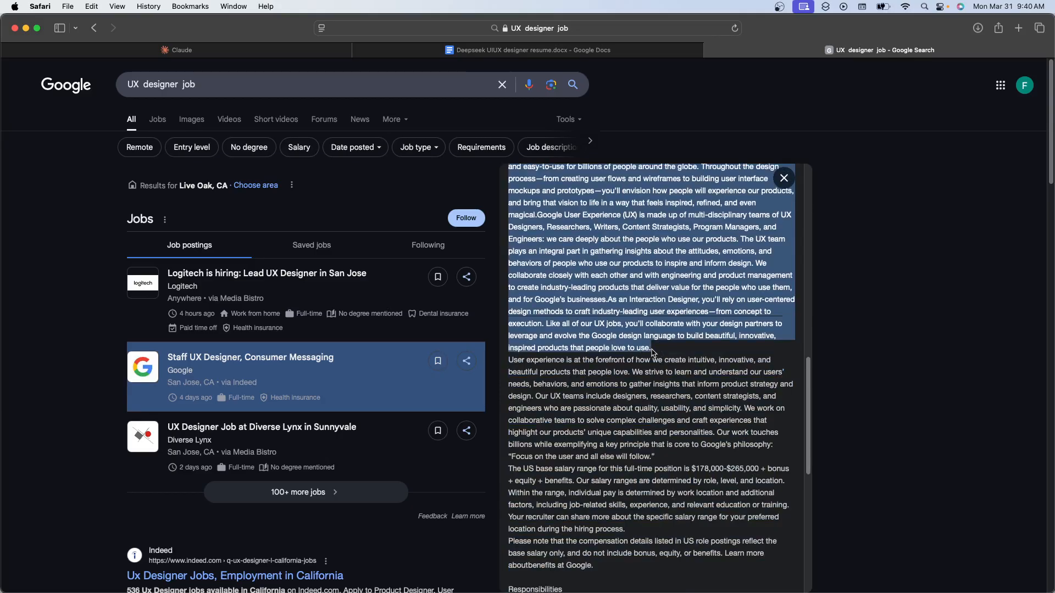
right_click(628, 229)
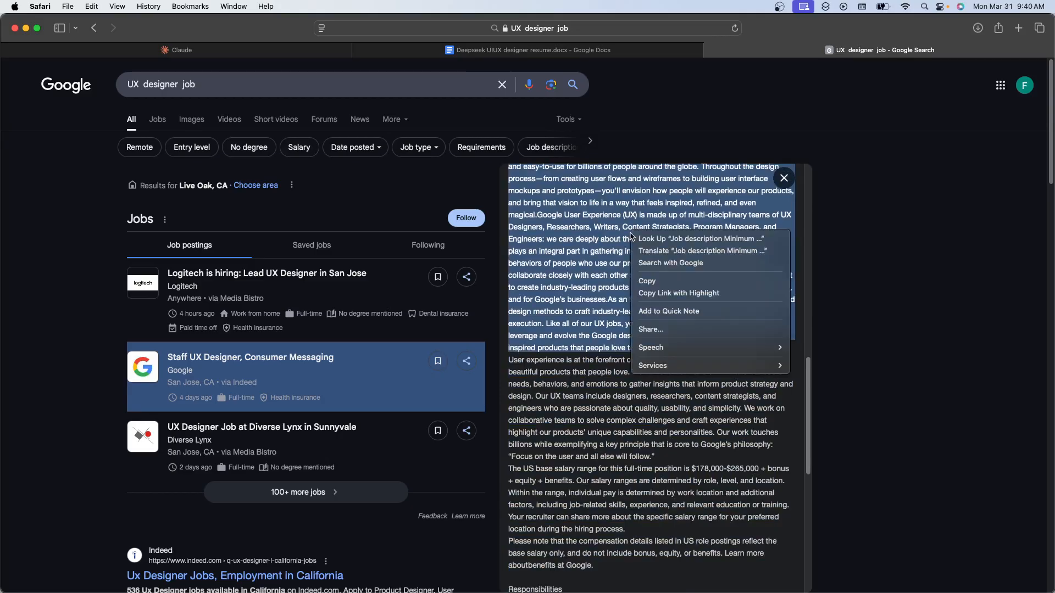
click(646, 283)
- In Claude, start the prompt with "You are a Cover letter expert. Help me create a cover letter for job description below:" followed by a blank line
click(211, 48)
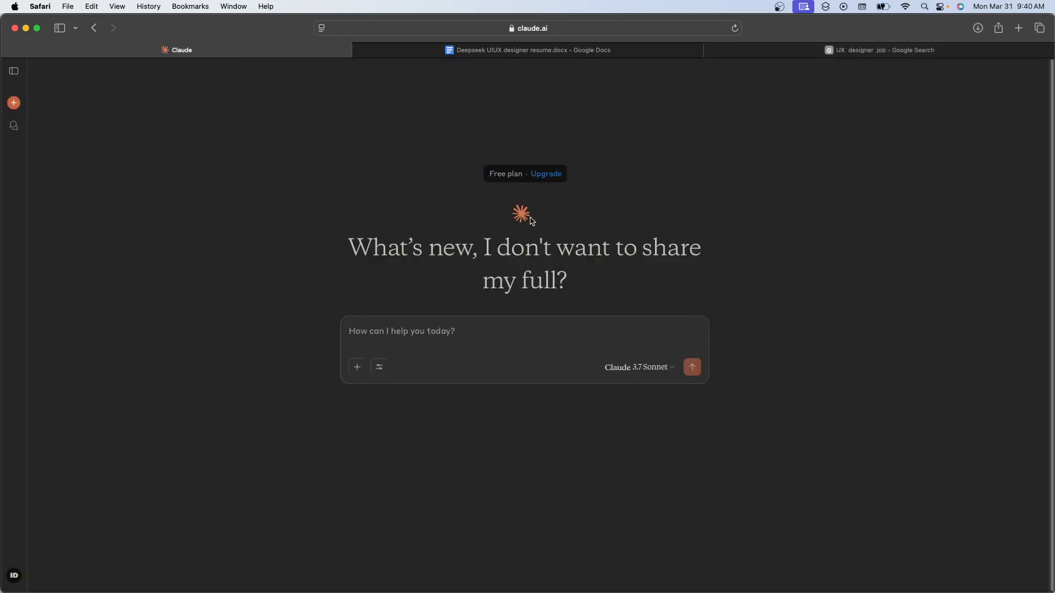
click(457, 330)
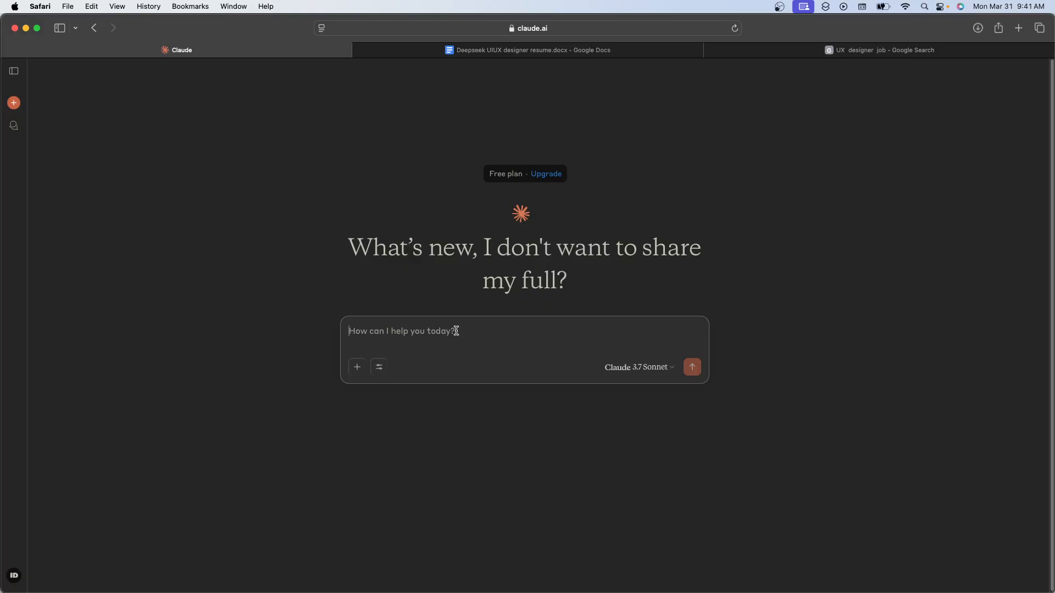
text(You)
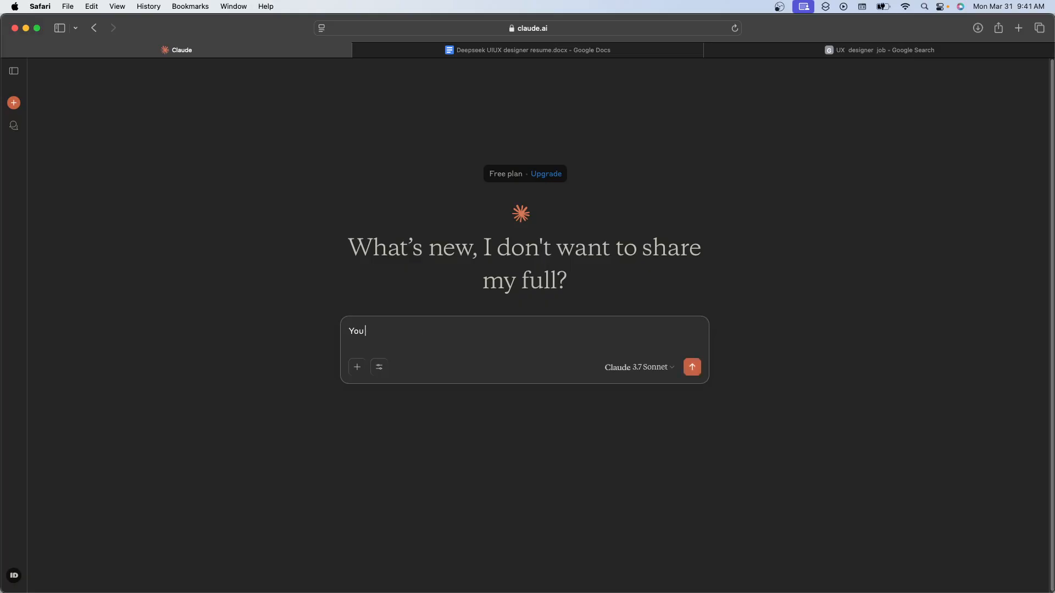
text( are a Cover letter expert. Help me create a c)
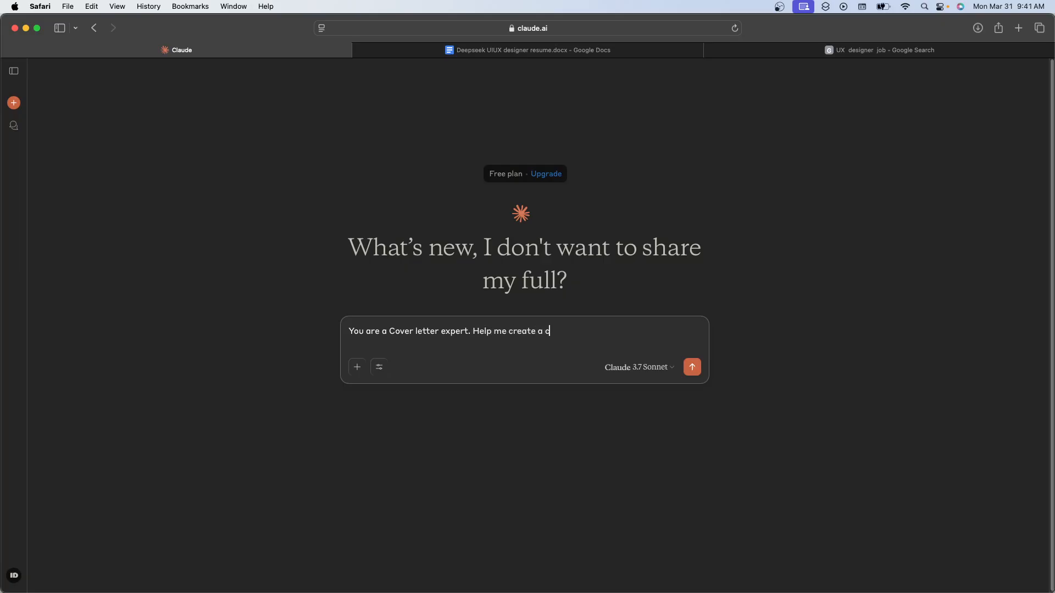
text(over letter for job description b)
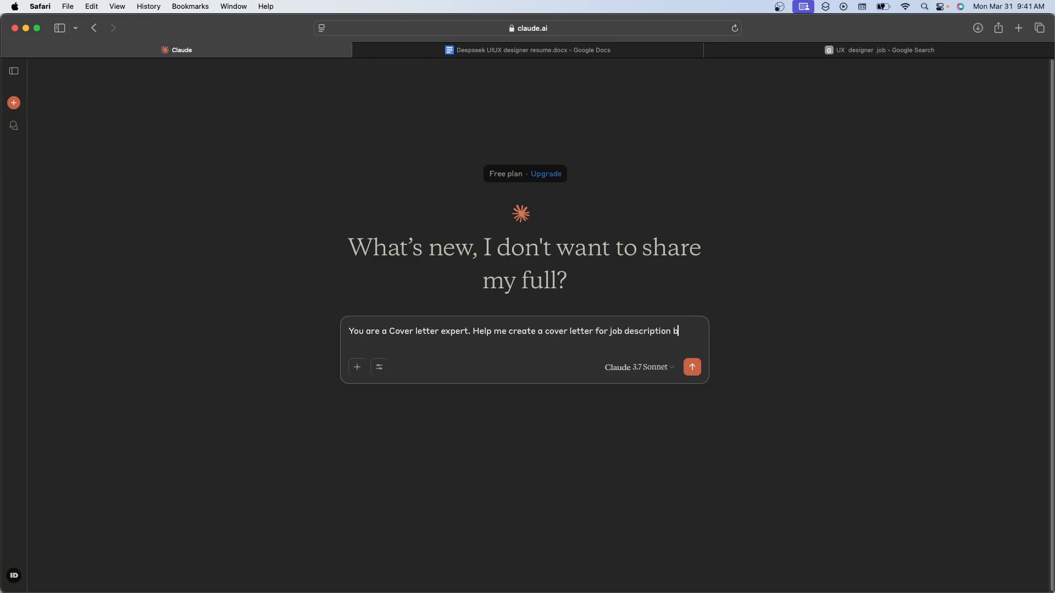
text(elow:)
key(shift+Return)
key(shift+Return)
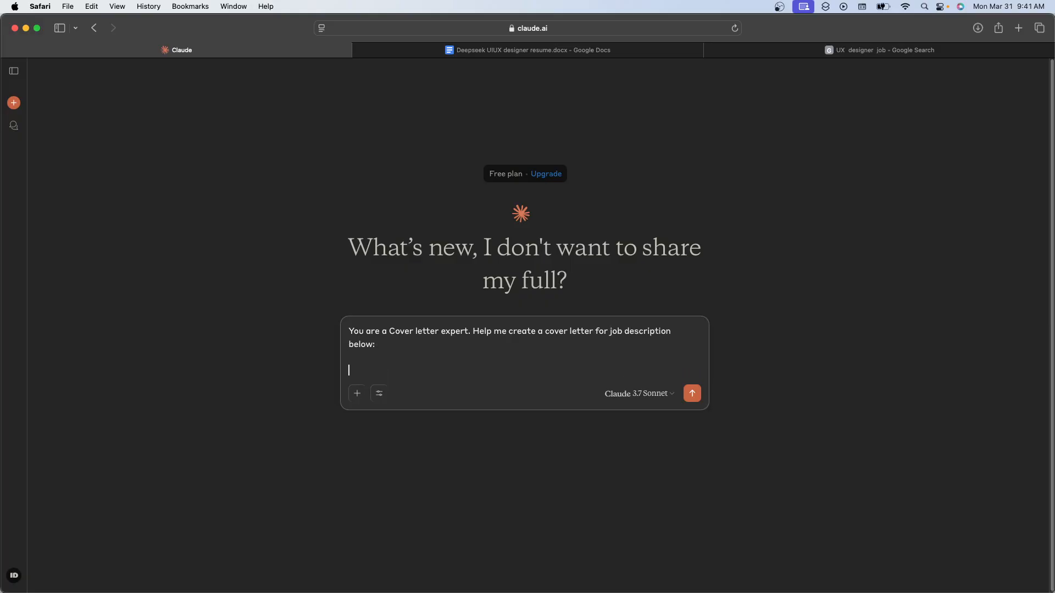
- Paste the copied job description under the prompt's opening instruction, add a blank line after it, and check the pasted text
key(super+v)
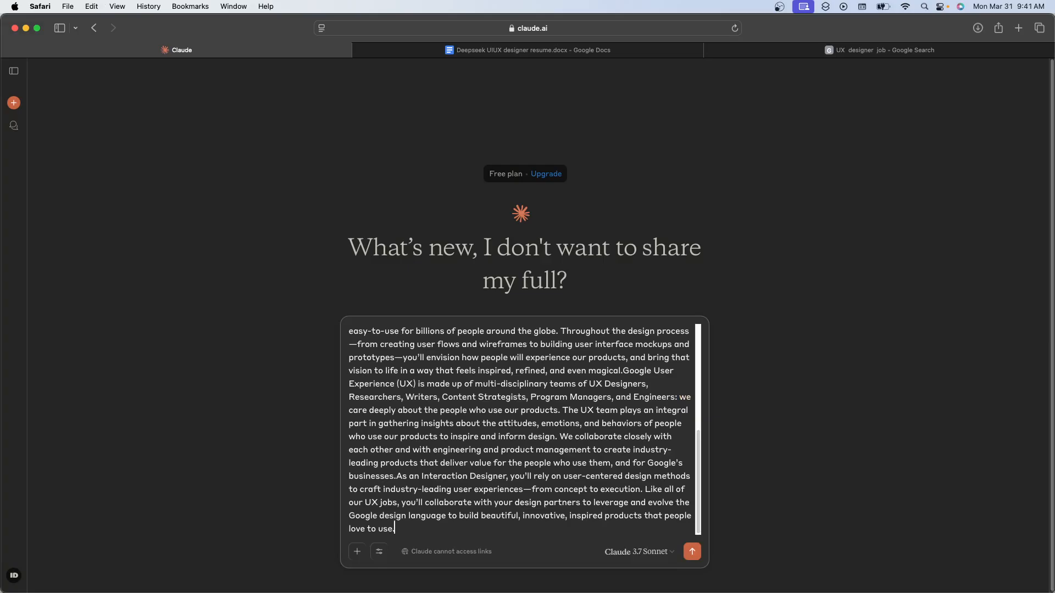
key(shift+Return)
key(shift+Return)
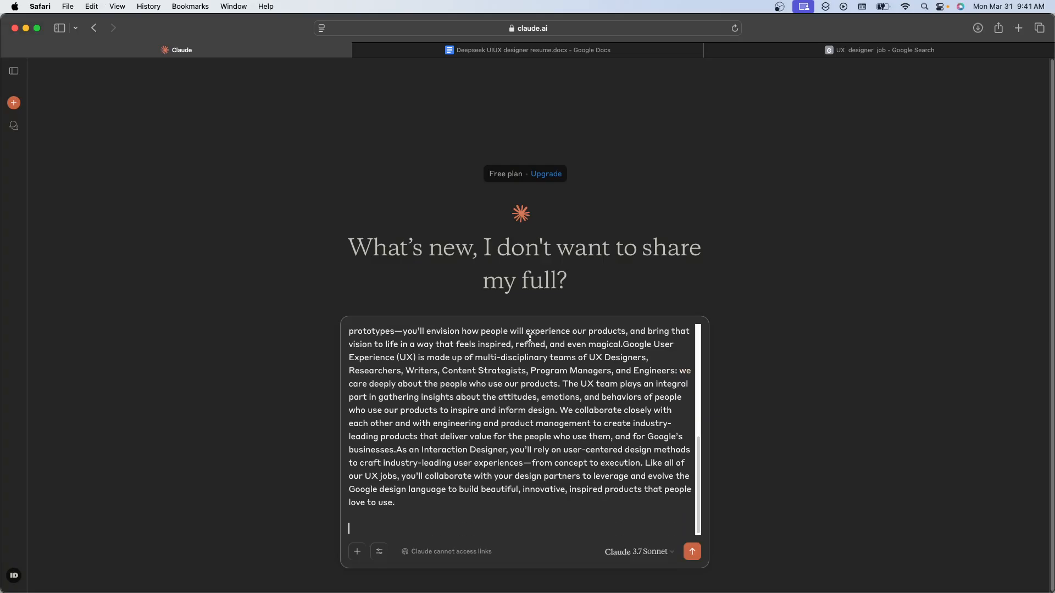
scroll(535, 349, up, 5)
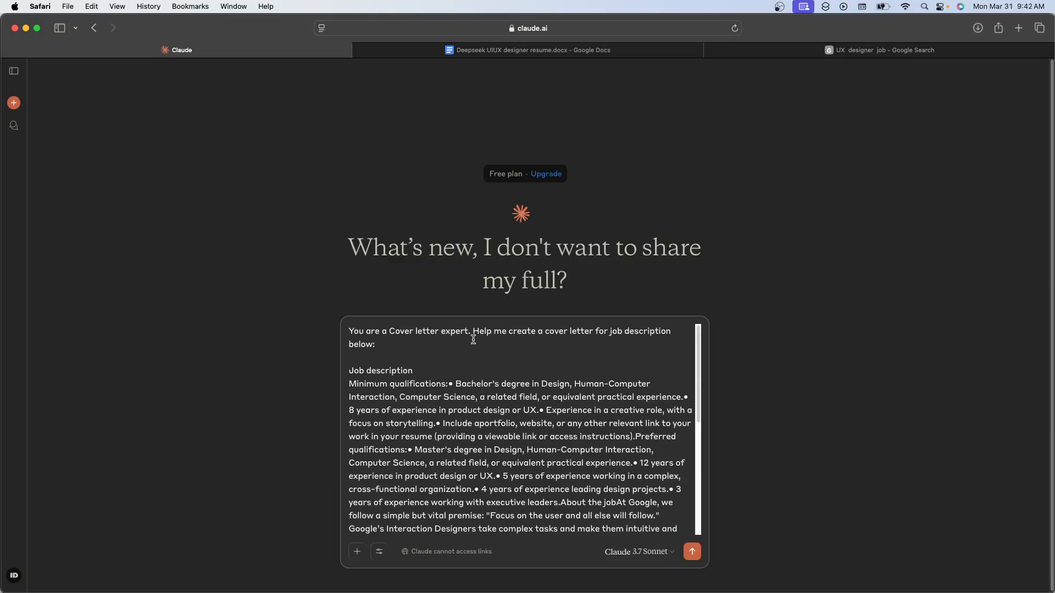
scroll(477, 354, down, 5)
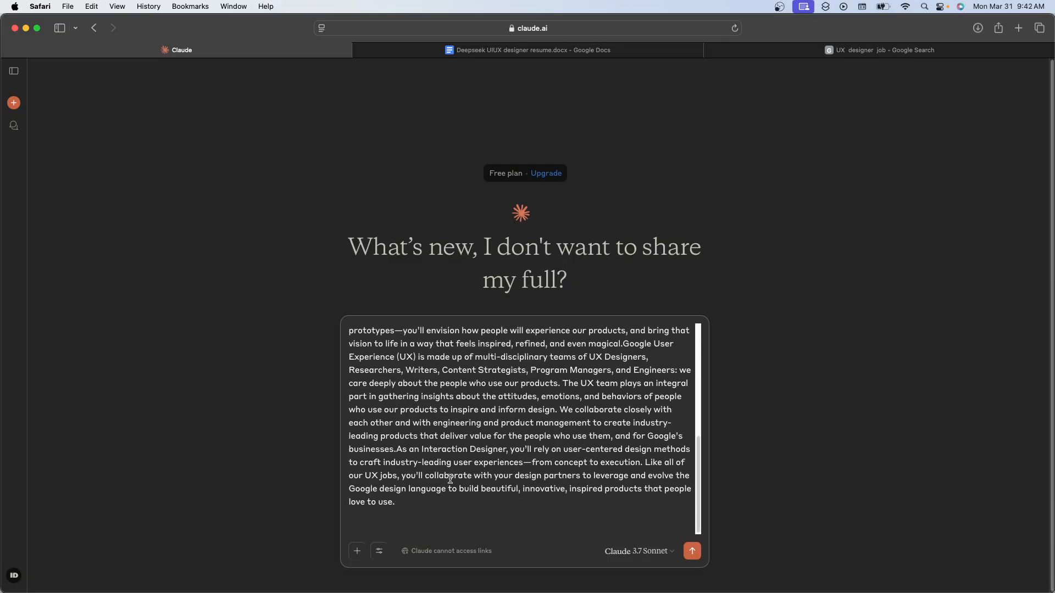
- Add "to match my resume:" below the job description, followed by a blank line
text(to match my resume)
key(shift+Return)
key(shift+Return)
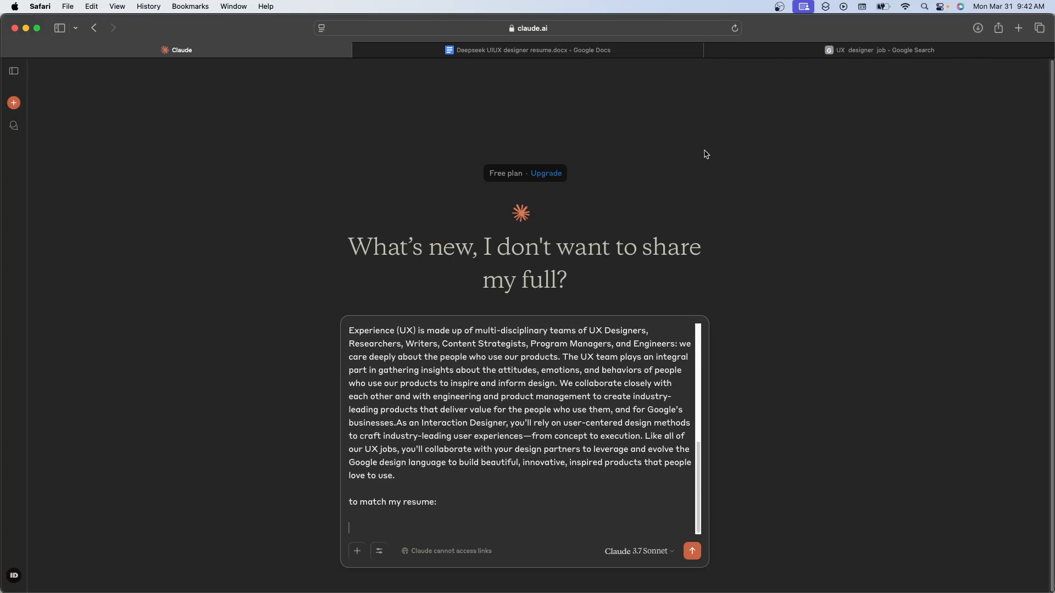
- Copy the Objective and Experience sections of the resume in Google Docs
click(506, 52)
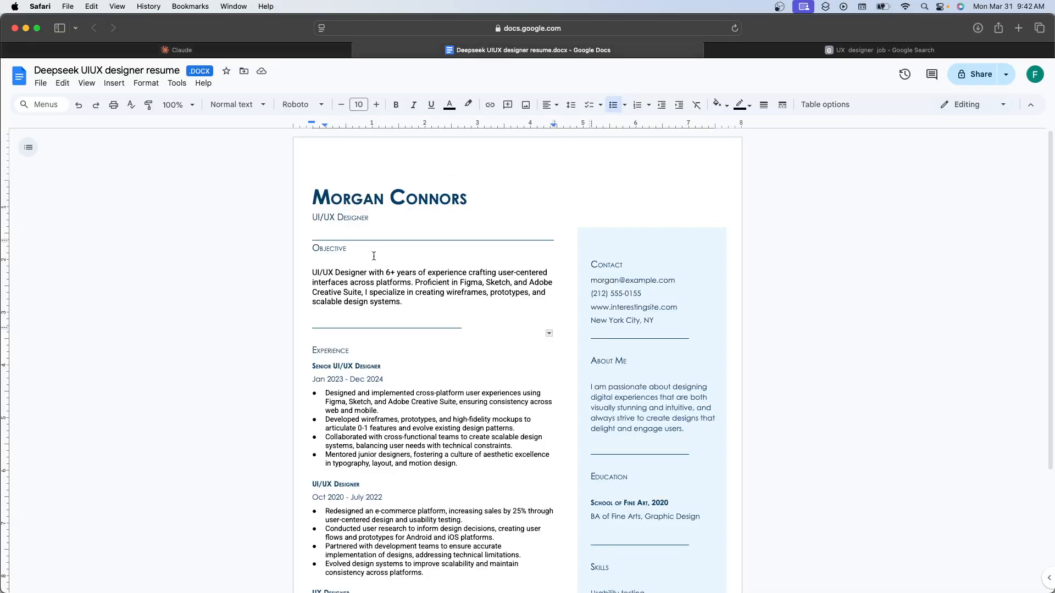
scroll(374, 242, down, 1)
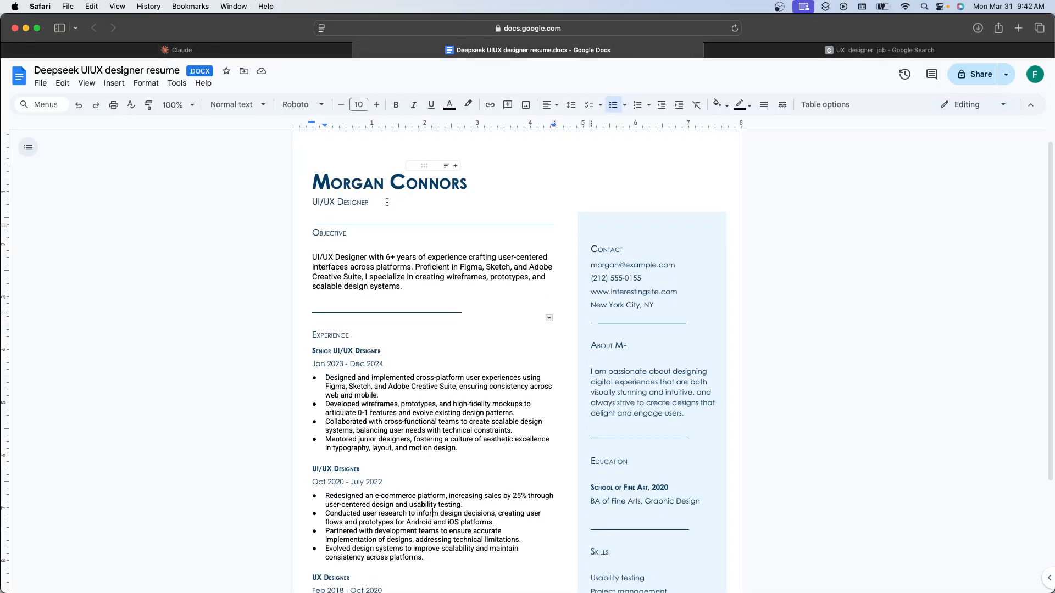
click(315, 233)
drag(332, 266, 357, 323)
scroll(358, 323, down, 2)
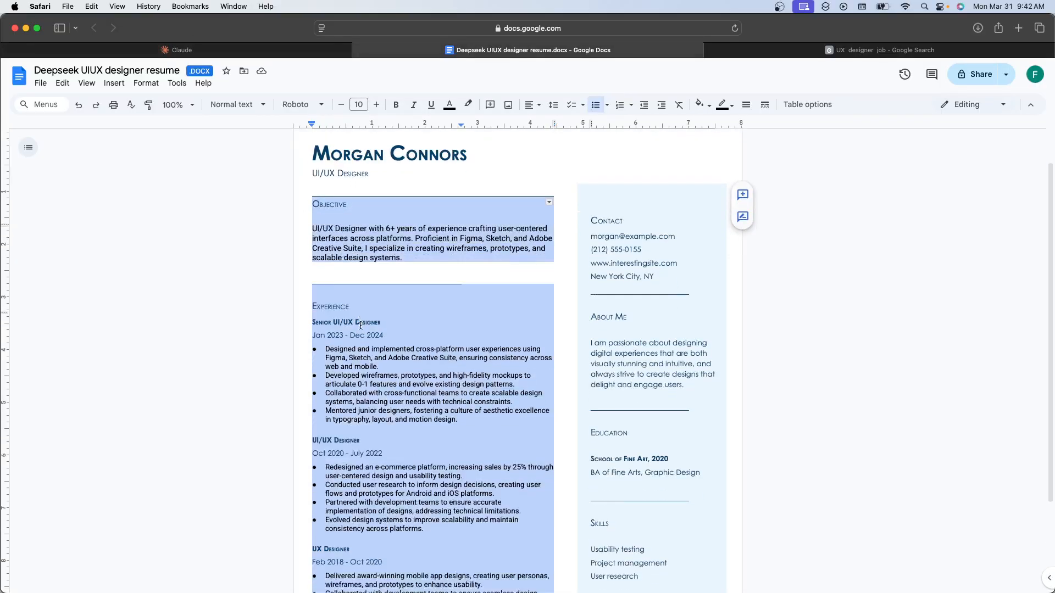
scroll(356, 255, up, 1)
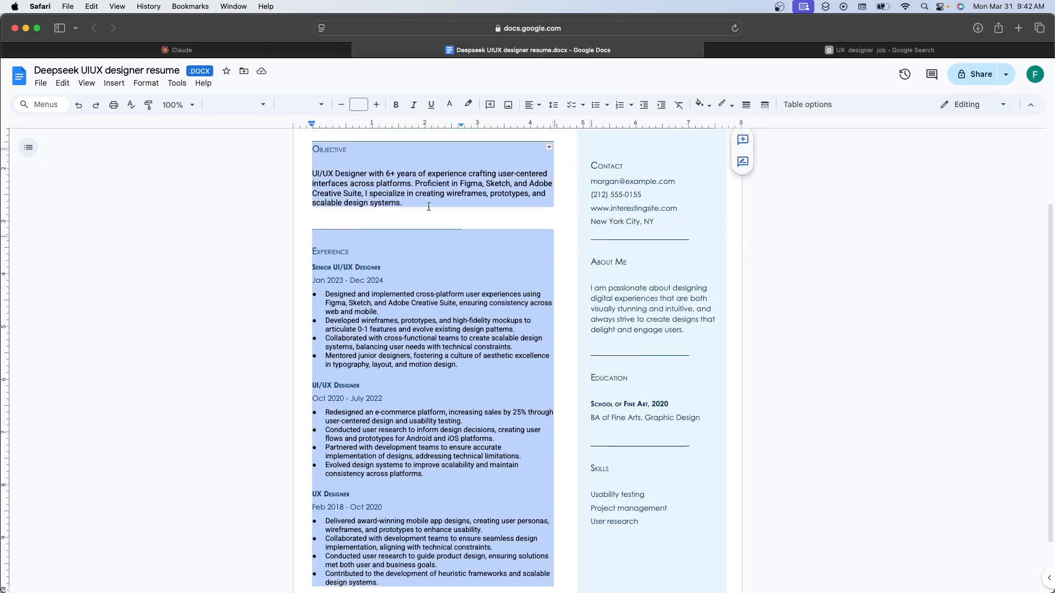
scroll(429, 209, up, 2)
scroll(429, 209, down, 1)
right_click(402, 221)
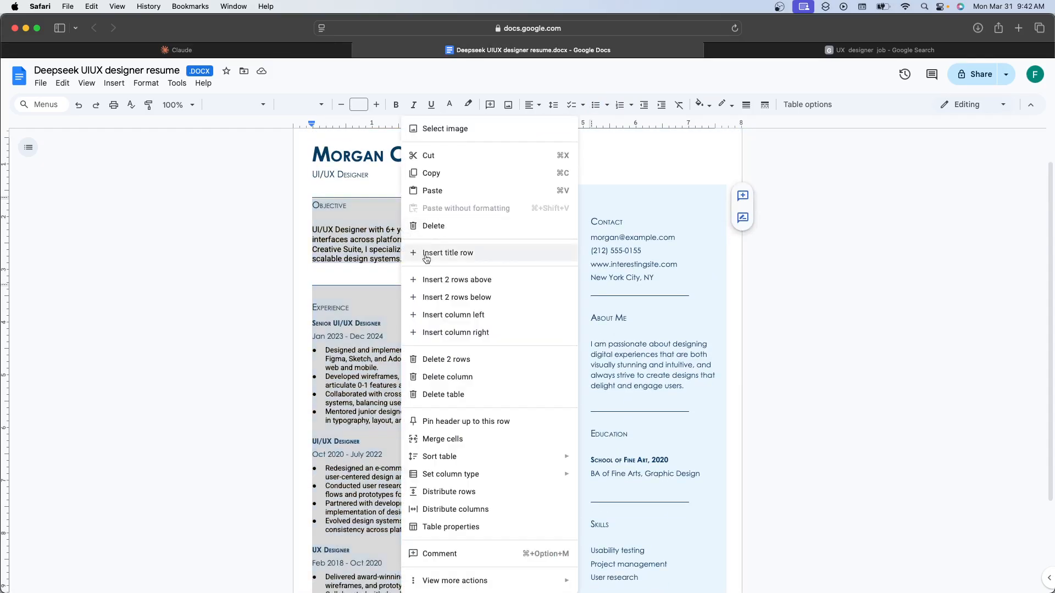
click(431, 174)
scroll(482, 313, down, 2)
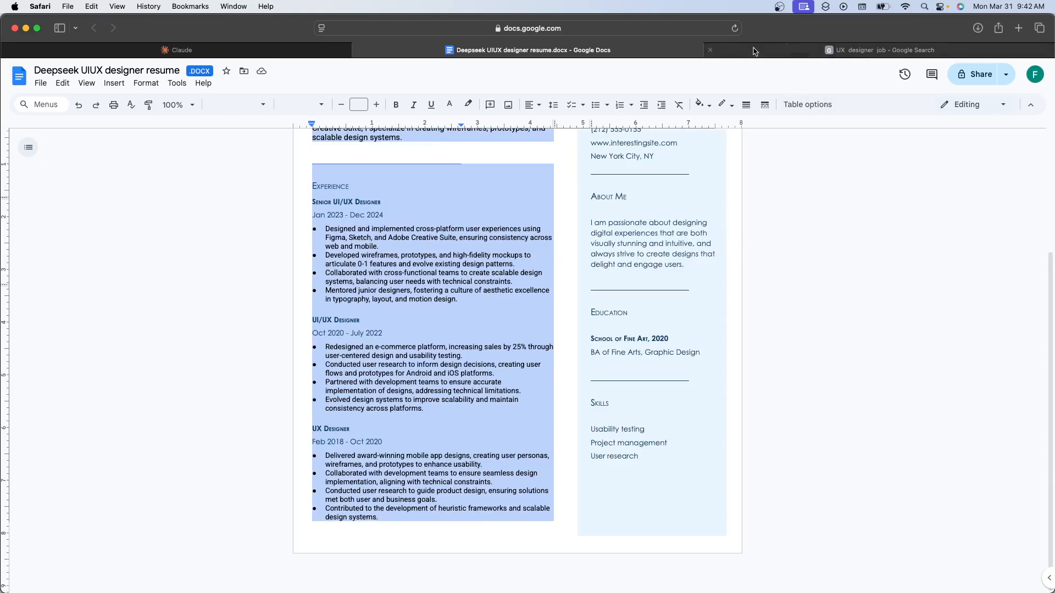
- Paste the copied resume sections at the end of the Claude prompt and submit it
click(177, 50)
click(366, 524)
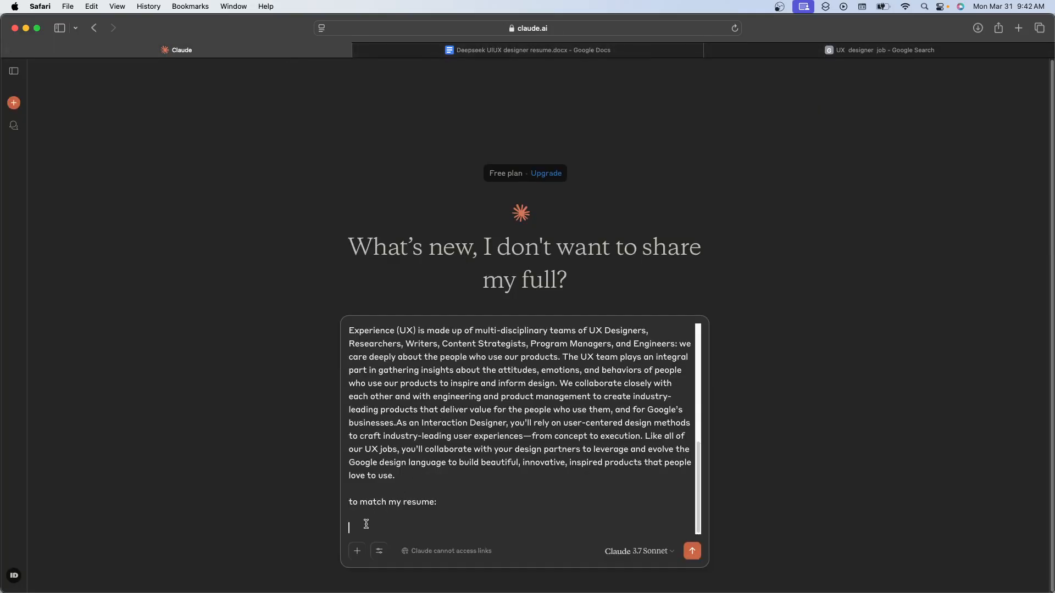
key(super+v)
scroll(467, 473, up, 5)
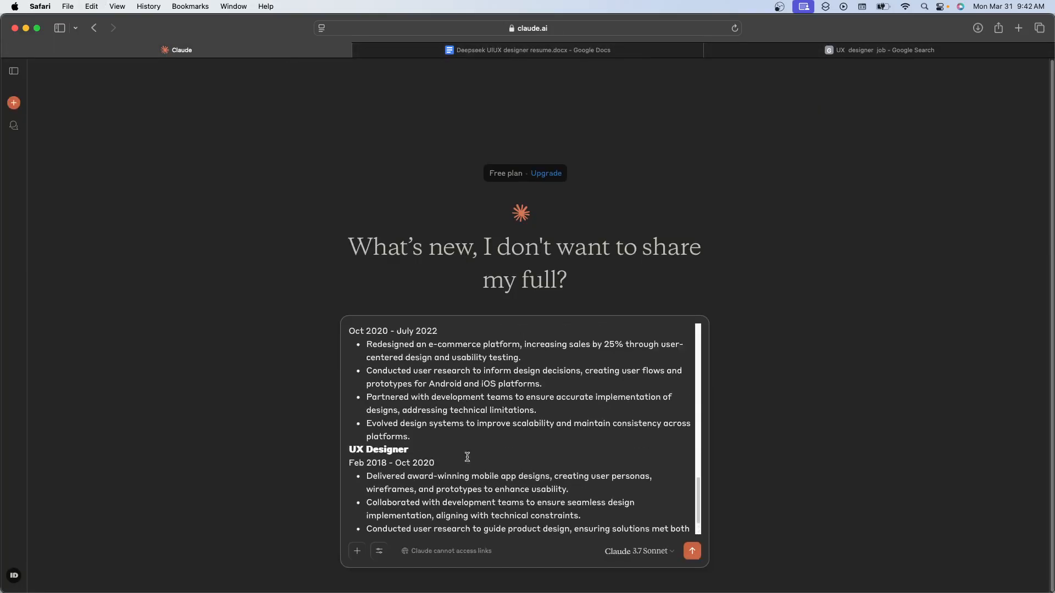
scroll(467, 457, up, 5)
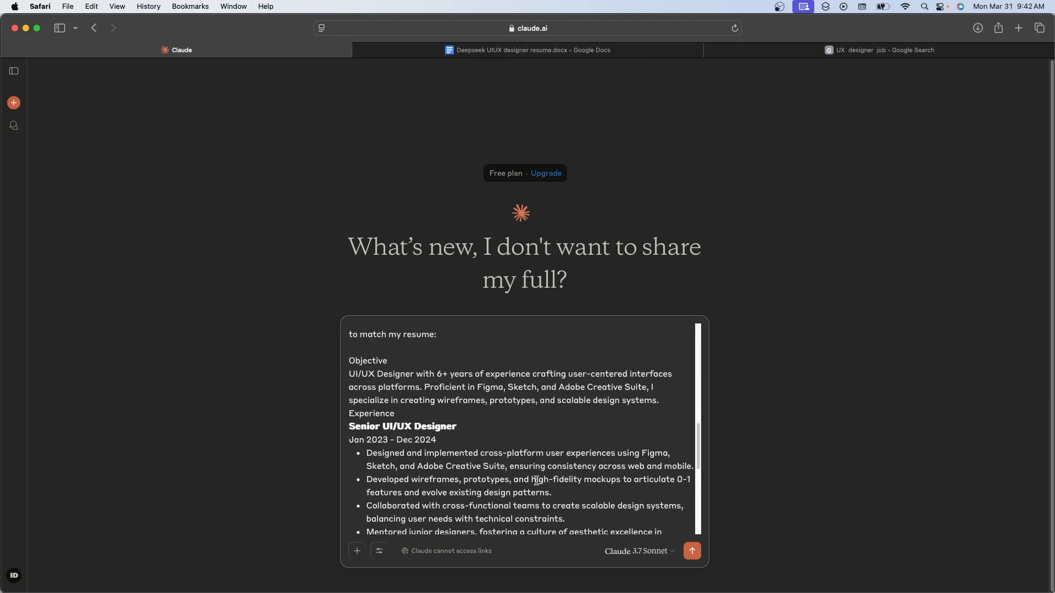
click(692, 551)
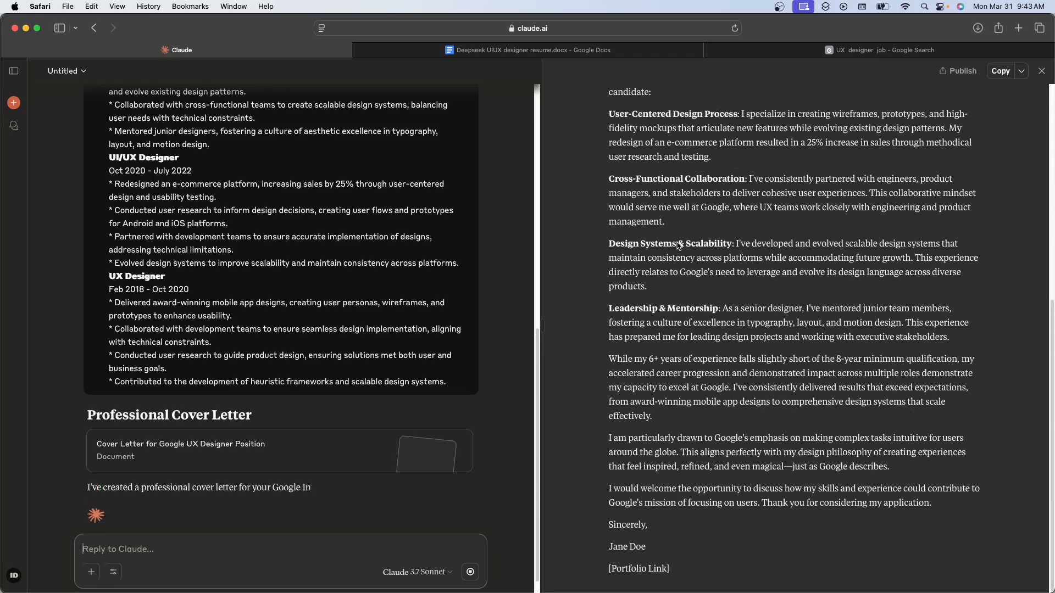
- Review the generated cover letter from the contact header through the body paragraphs to the closing signature
scroll(779, 291, up, 5)
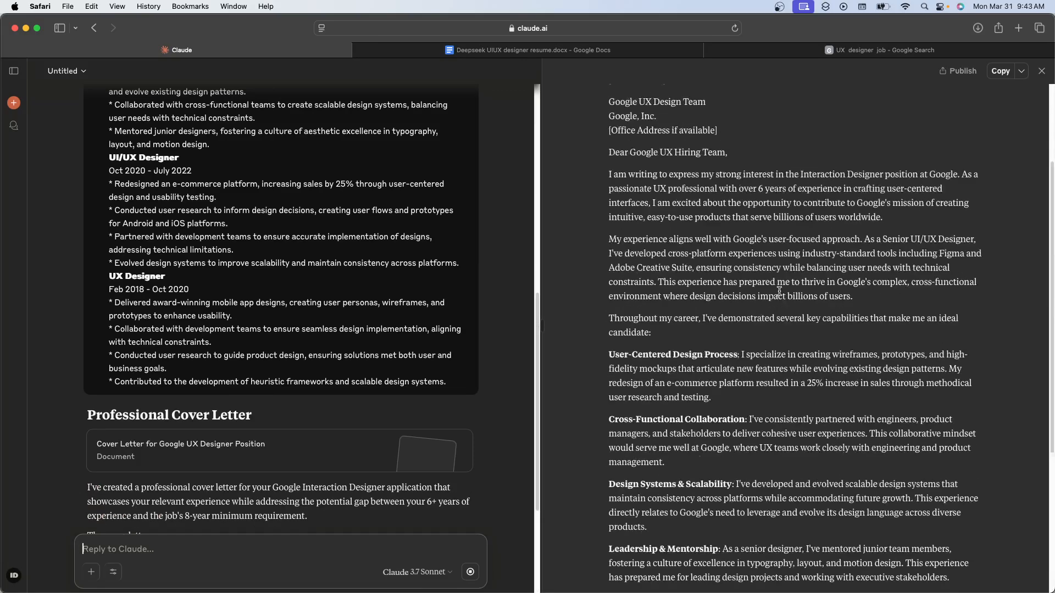
scroll(779, 291, up, 3)
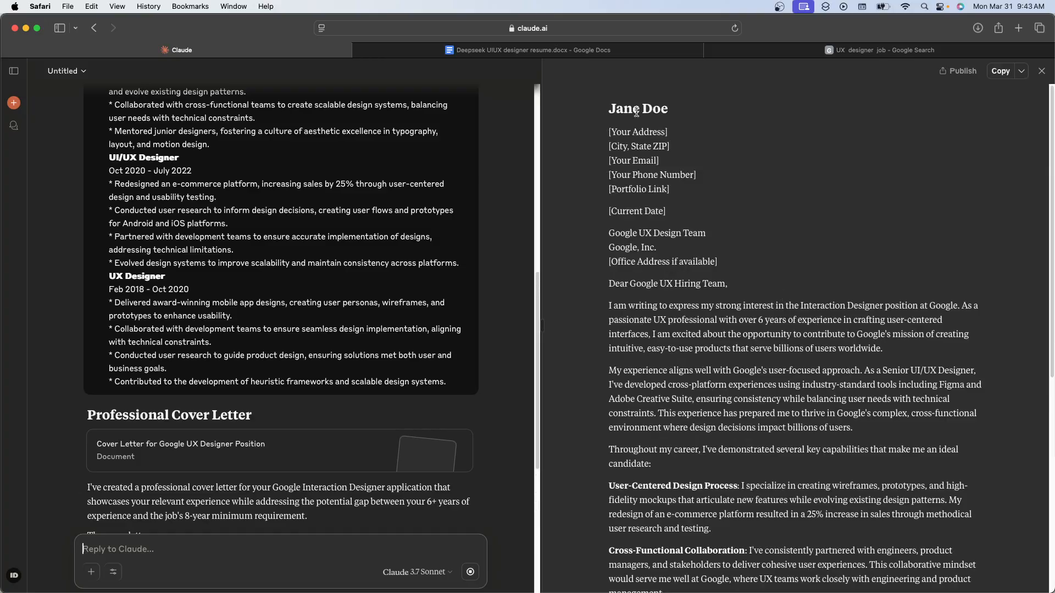
scroll(802, 228, down, 6)
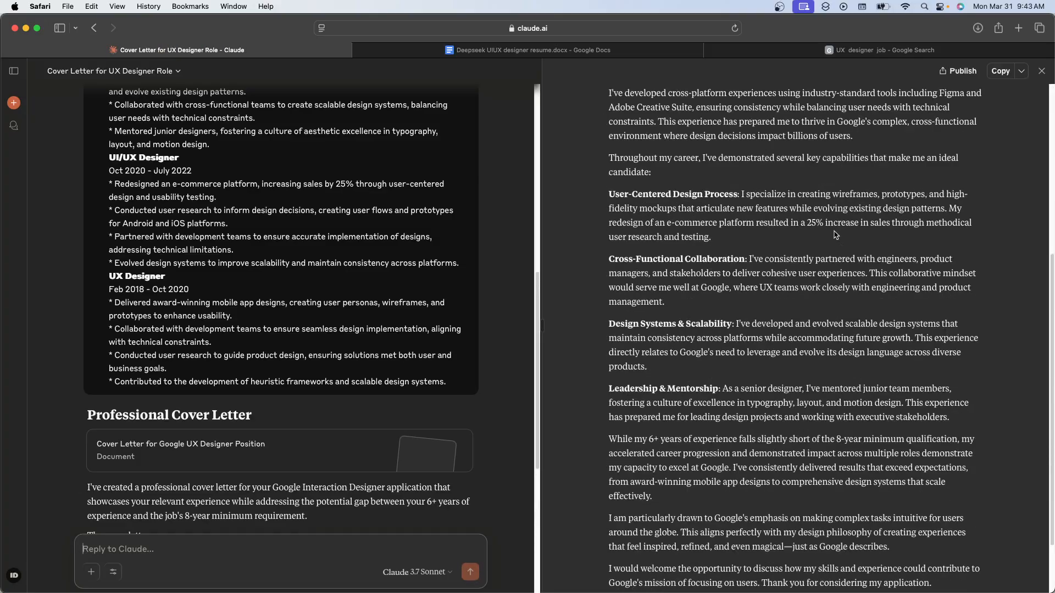
scroll(836, 235, down, 2)
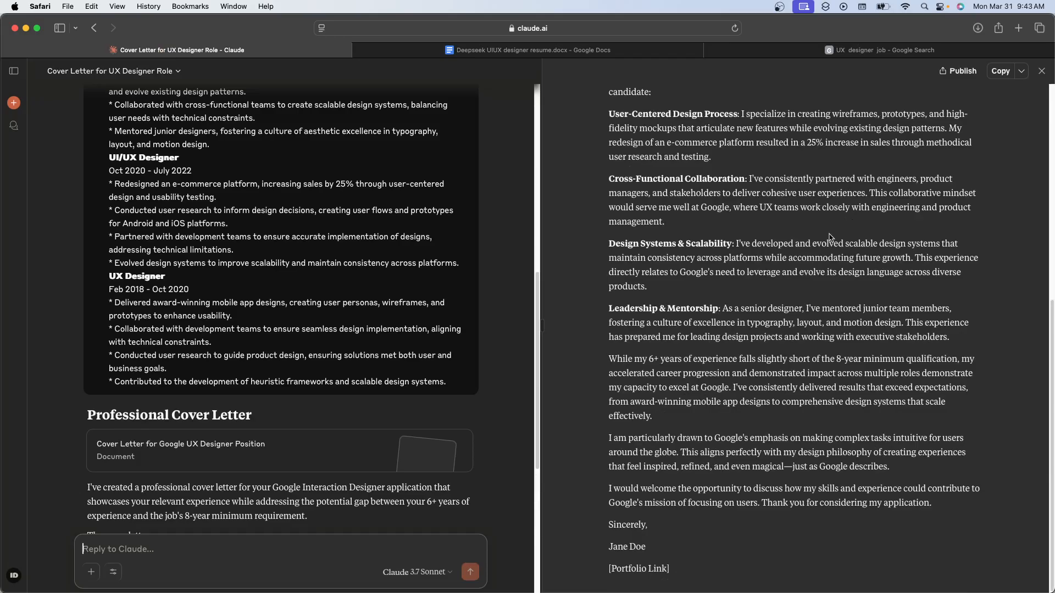
scroll(832, 237, up, 7)
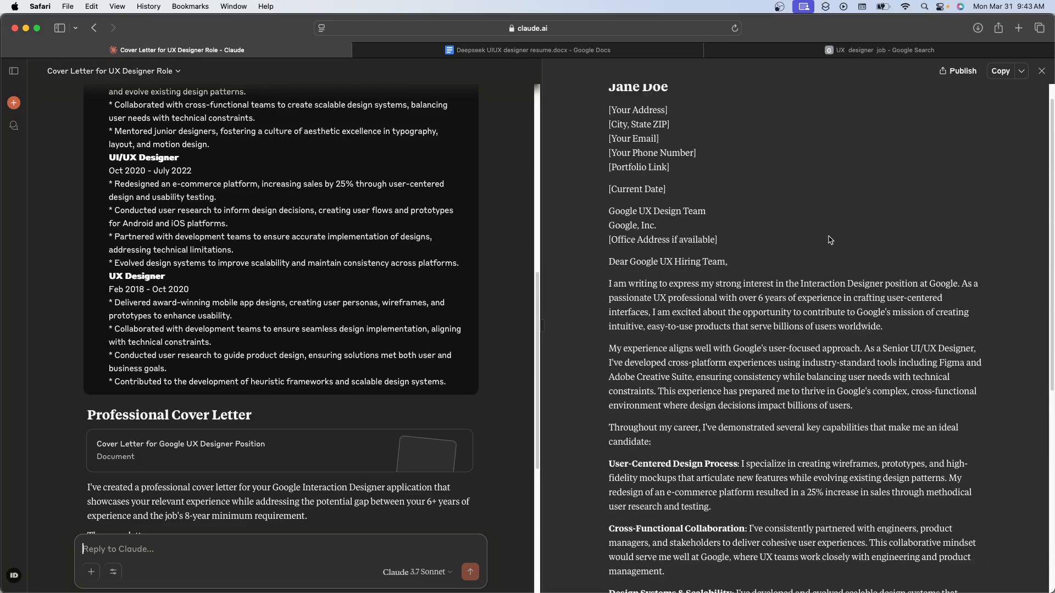
scroll(829, 240, down, 7)
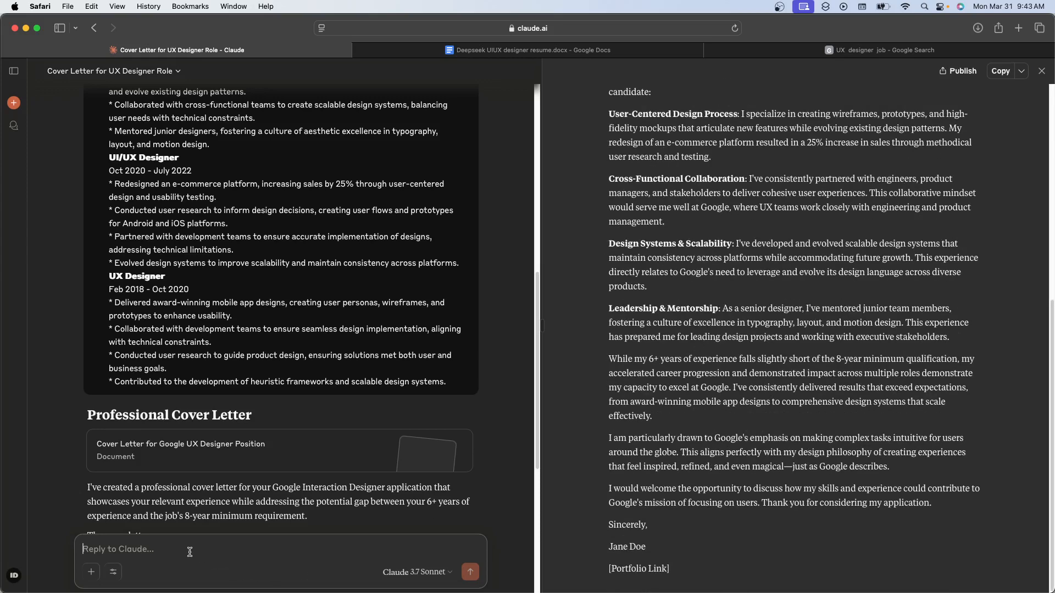
- Send the follow-up prompt "Make this cover letter concise and focus on key job requirements."
text(Make this cover)
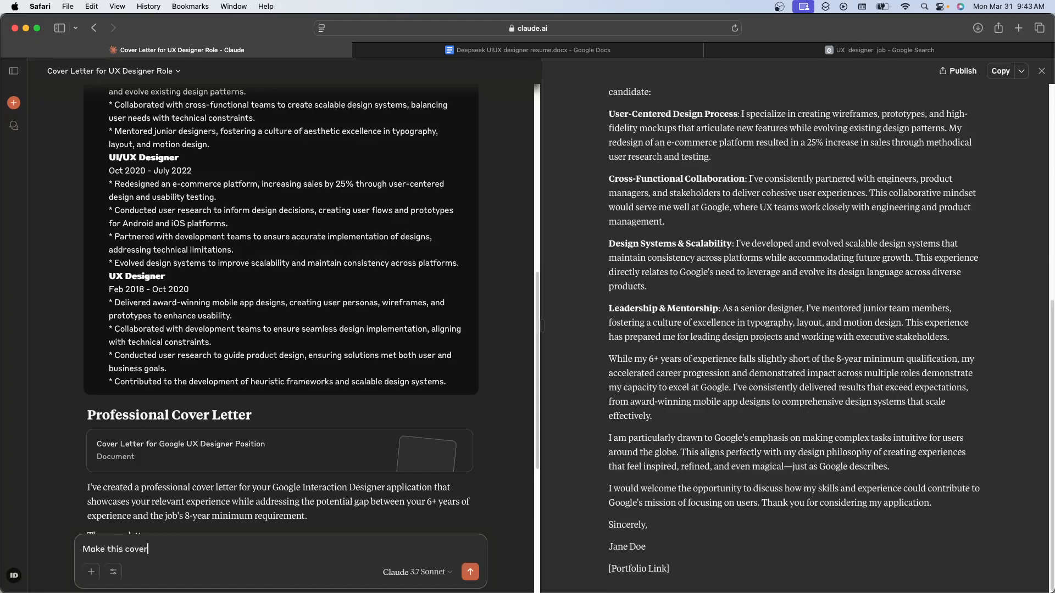
text( letter concise and focus on key )
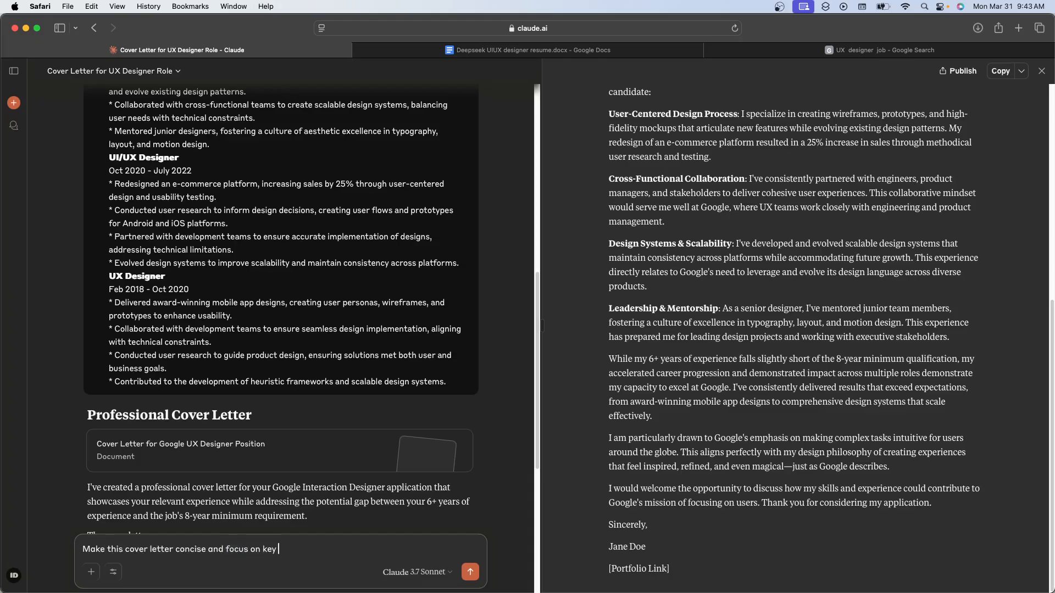
text(job requirements.)
key(Return)
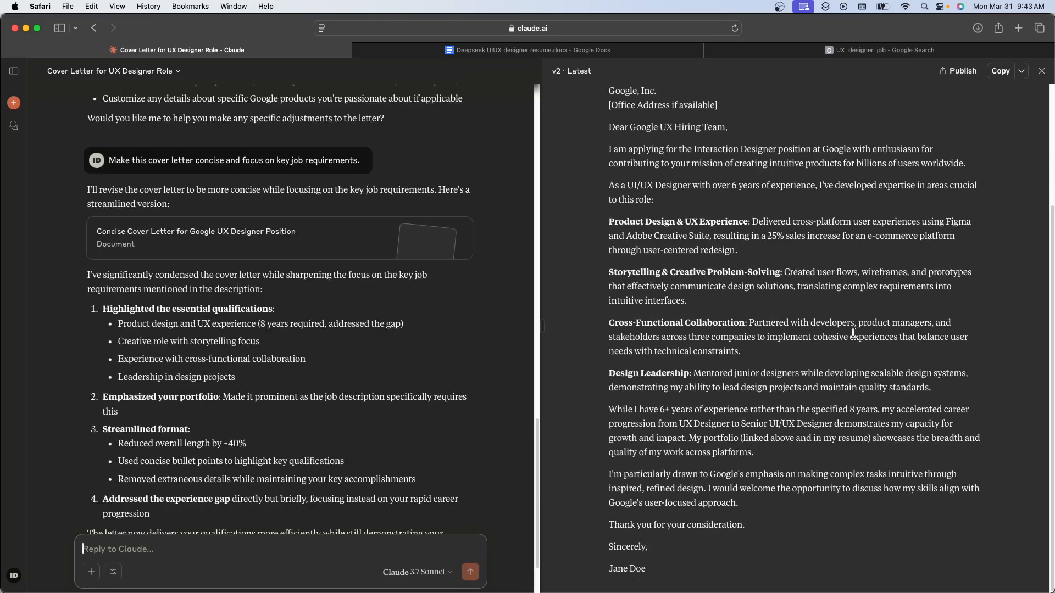
- Read through the revised concise cover letter from its header and greeting down to the closing
scroll(853, 333, up, 3)
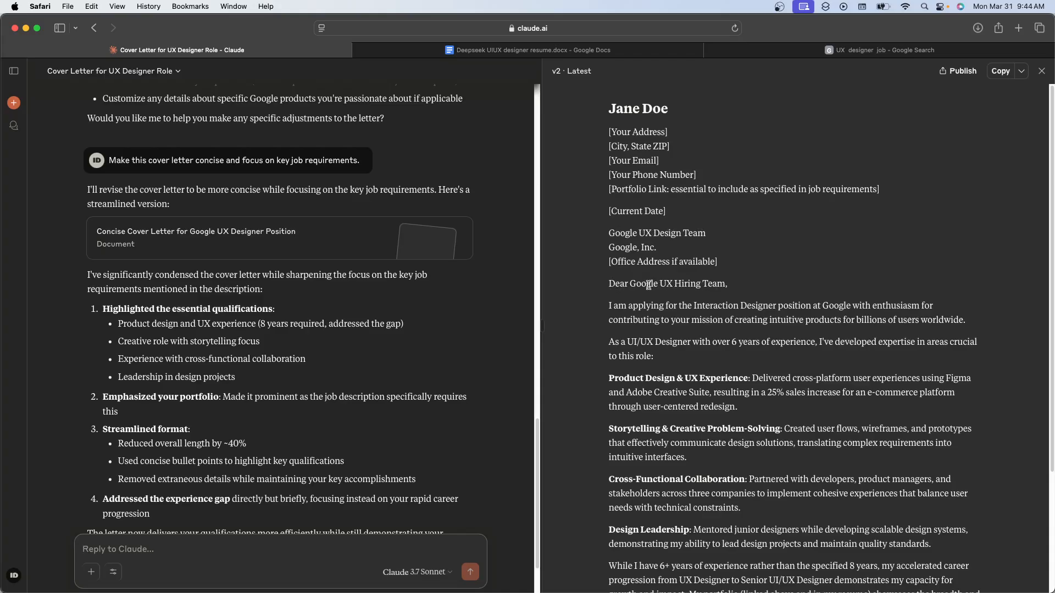
scroll(799, 280, down, 1)
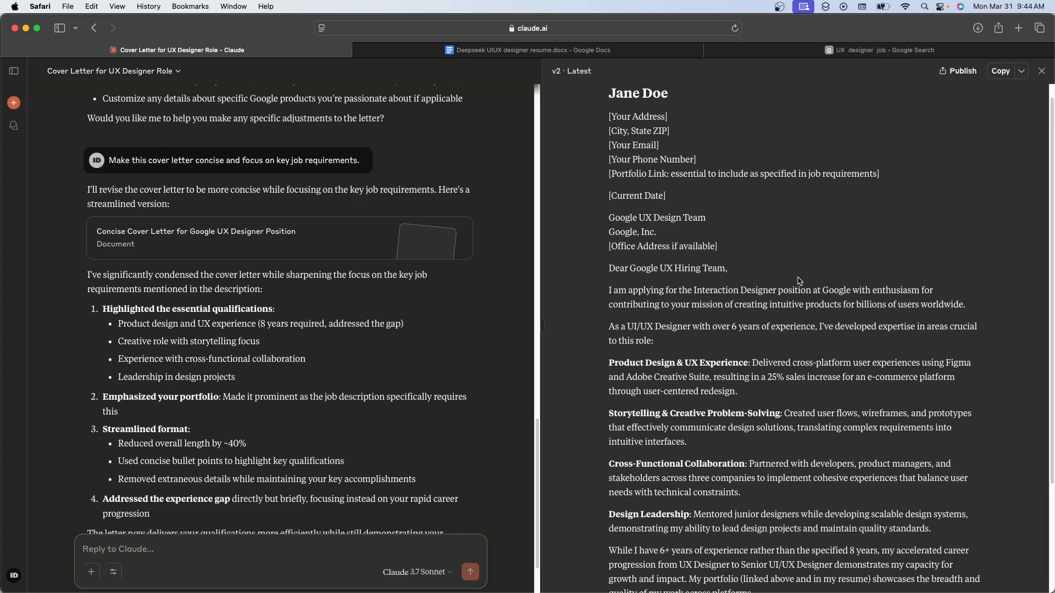
scroll(799, 281, down, 5)
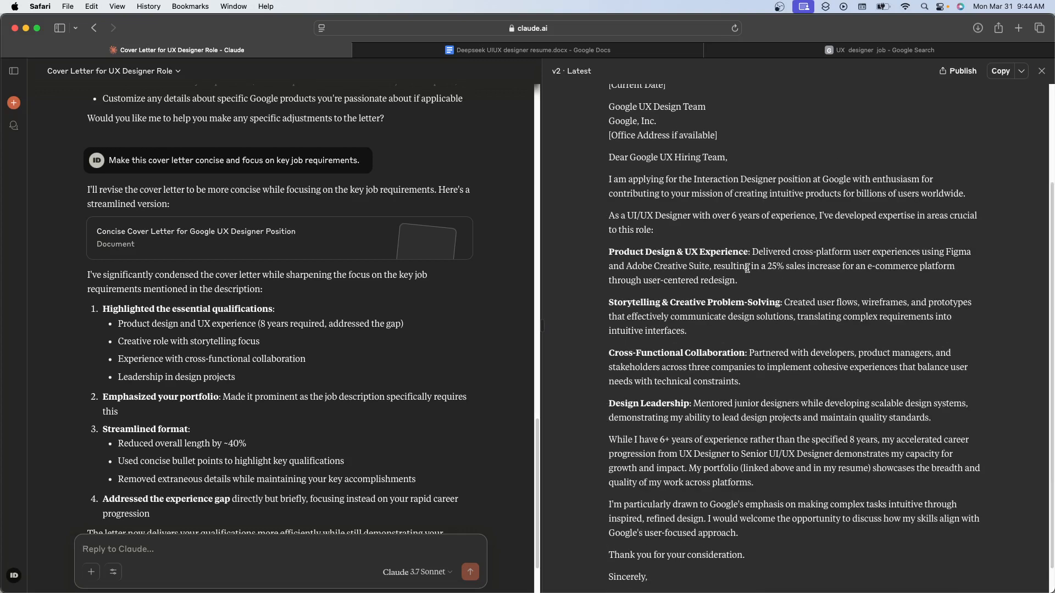